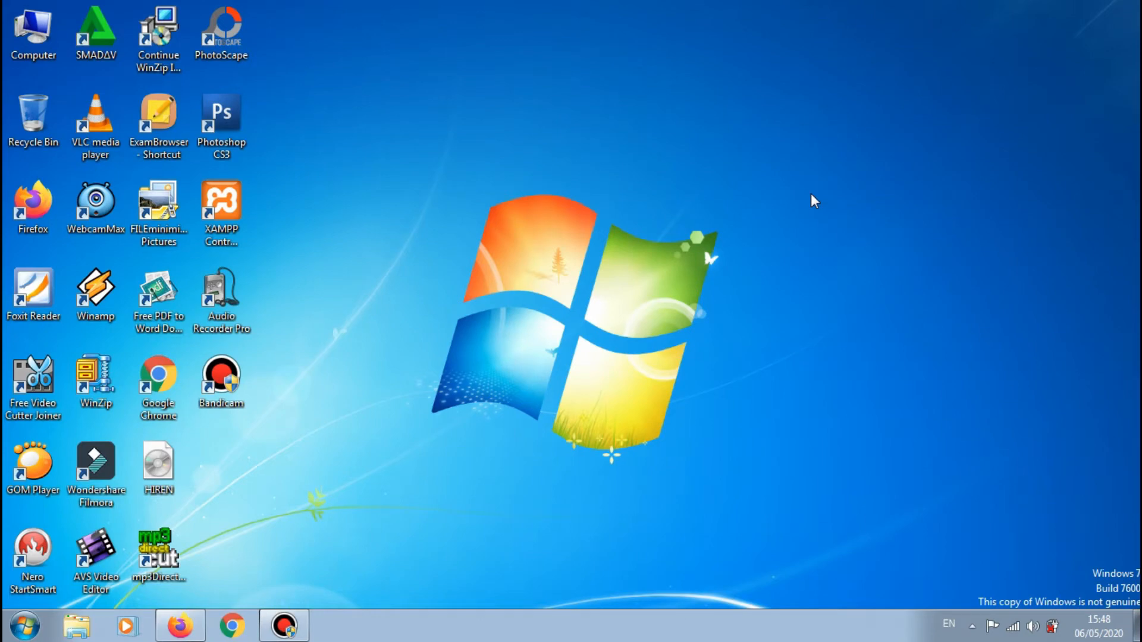
right_click(791, 162)
left_click(848, 213)
right_click(426, 161)
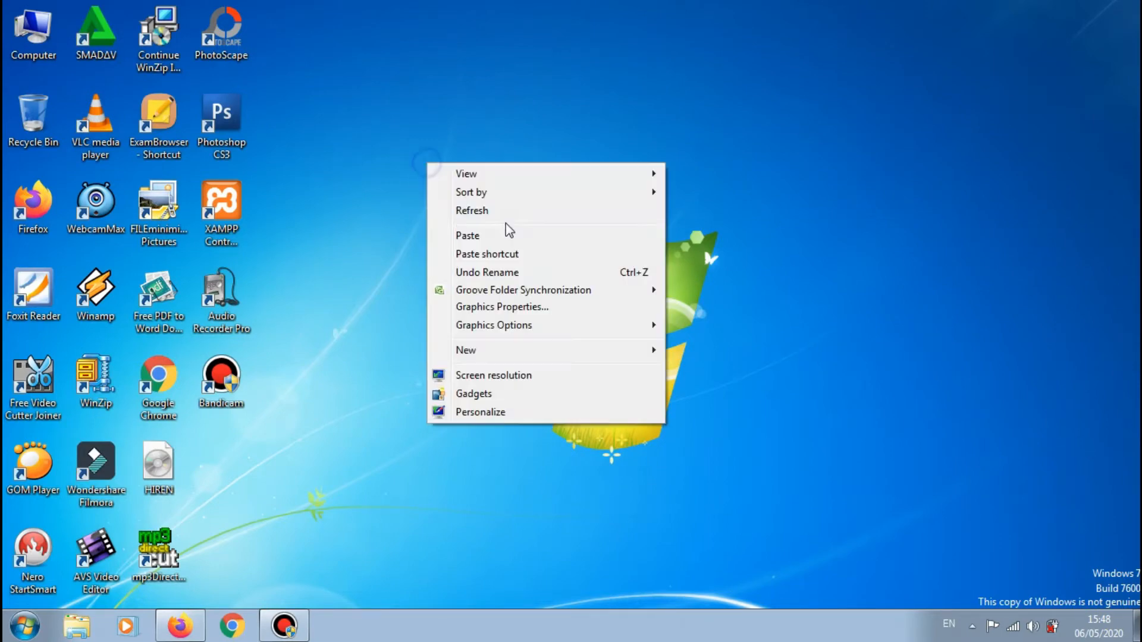
left_click(483, 211)
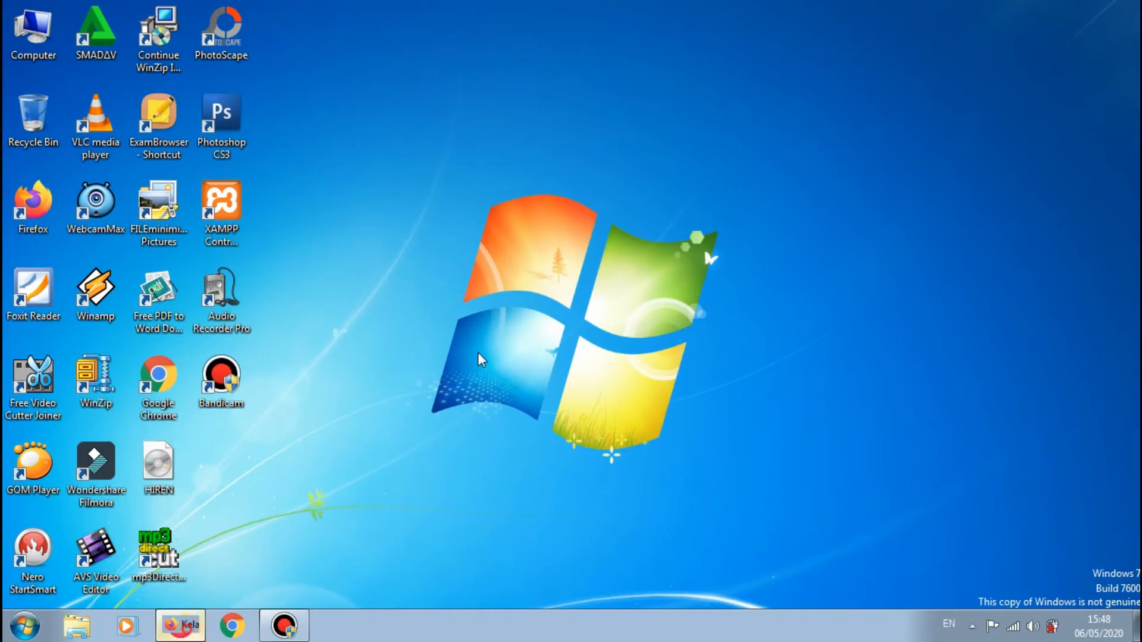
Switch to Google Classroom in Firefox and start a new assignment (Tugas) in the classwork of the vii-3 Komputer class
left_click(179, 626)
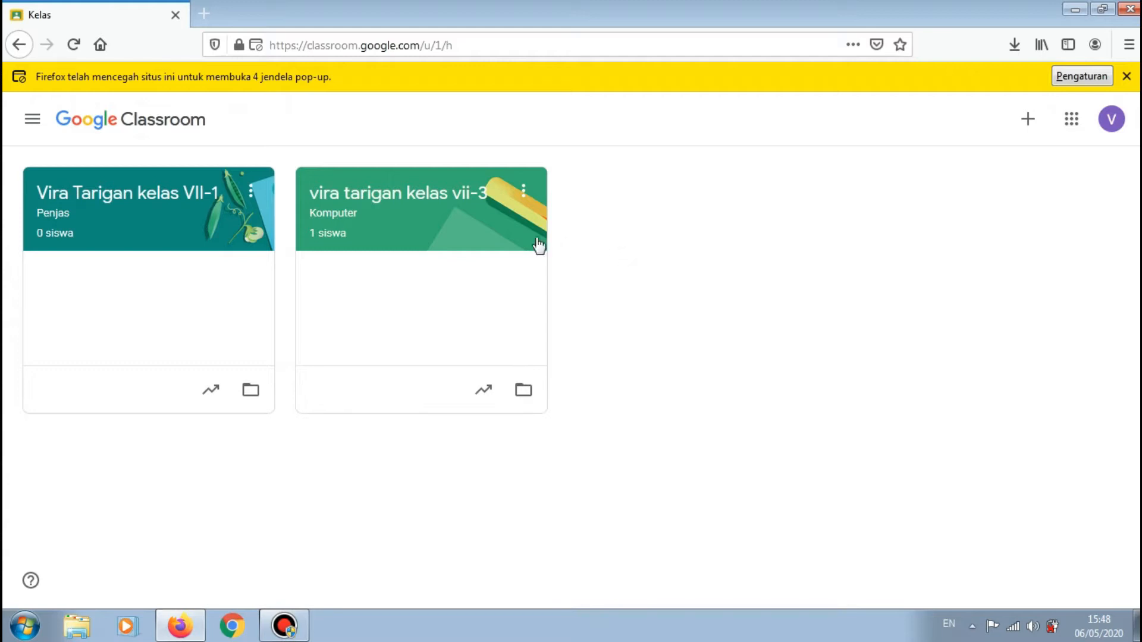
left_click(425, 235)
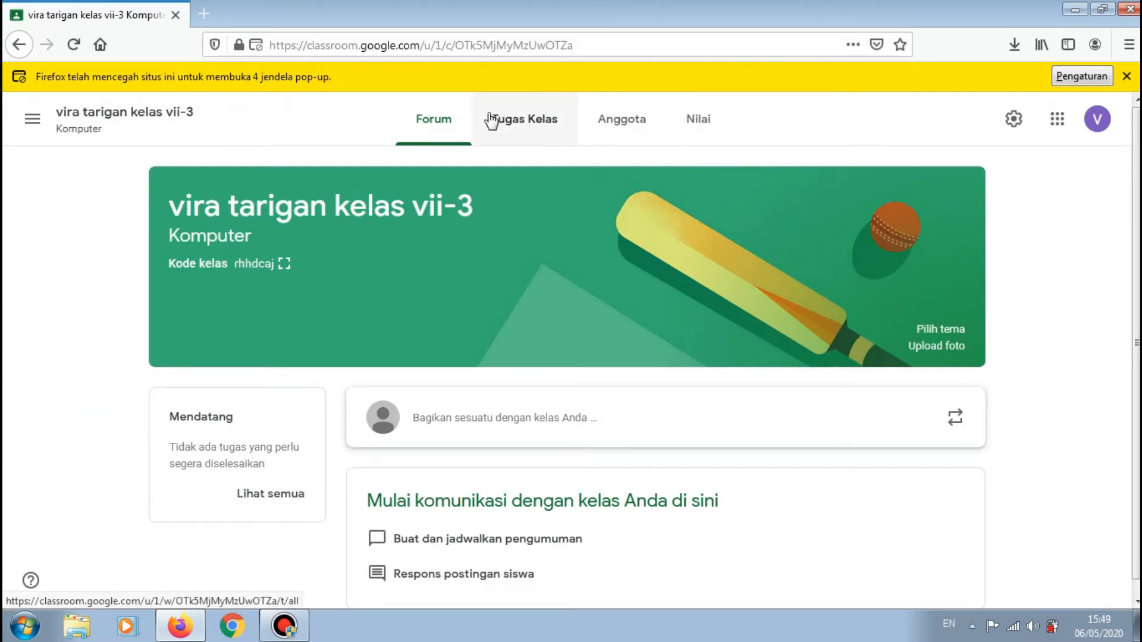
left_click(523, 127)
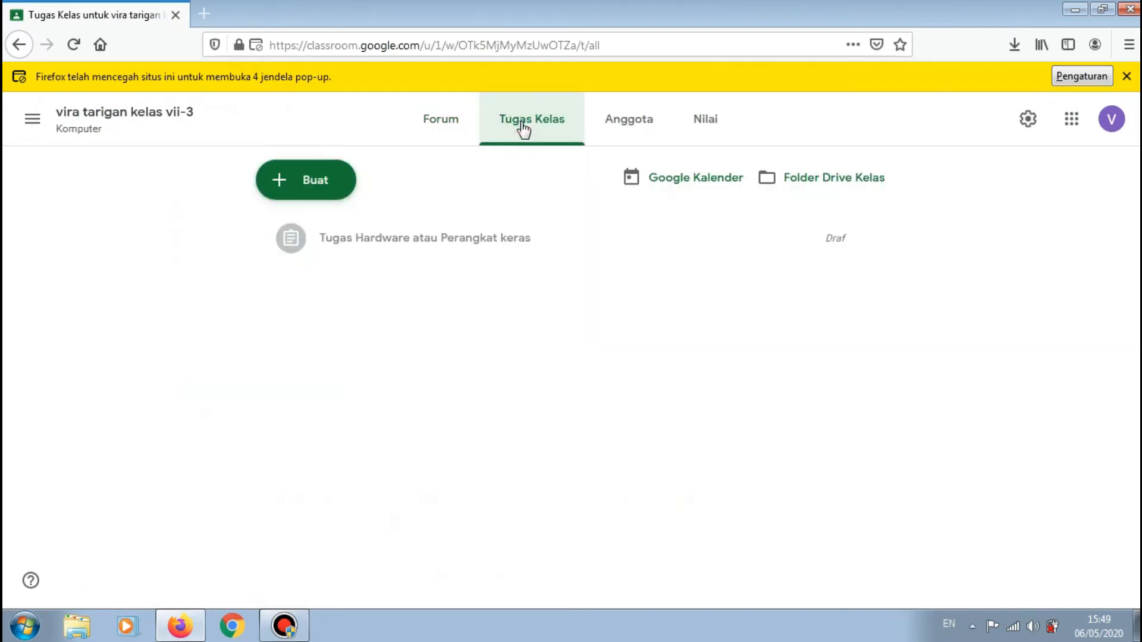
left_click(314, 189)
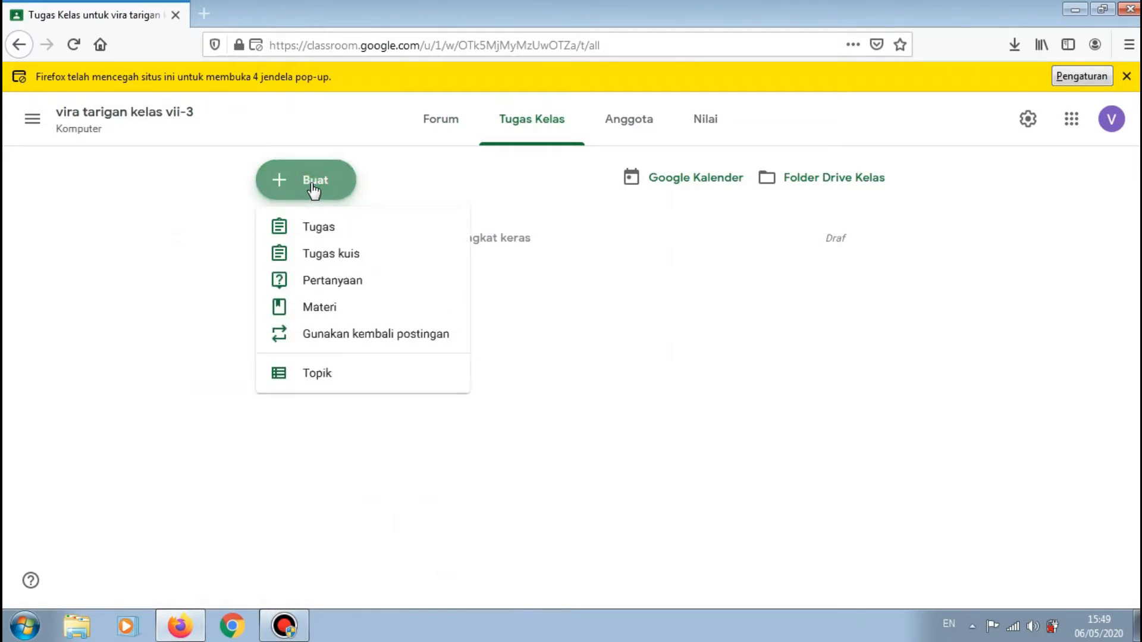
left_click(312, 231)
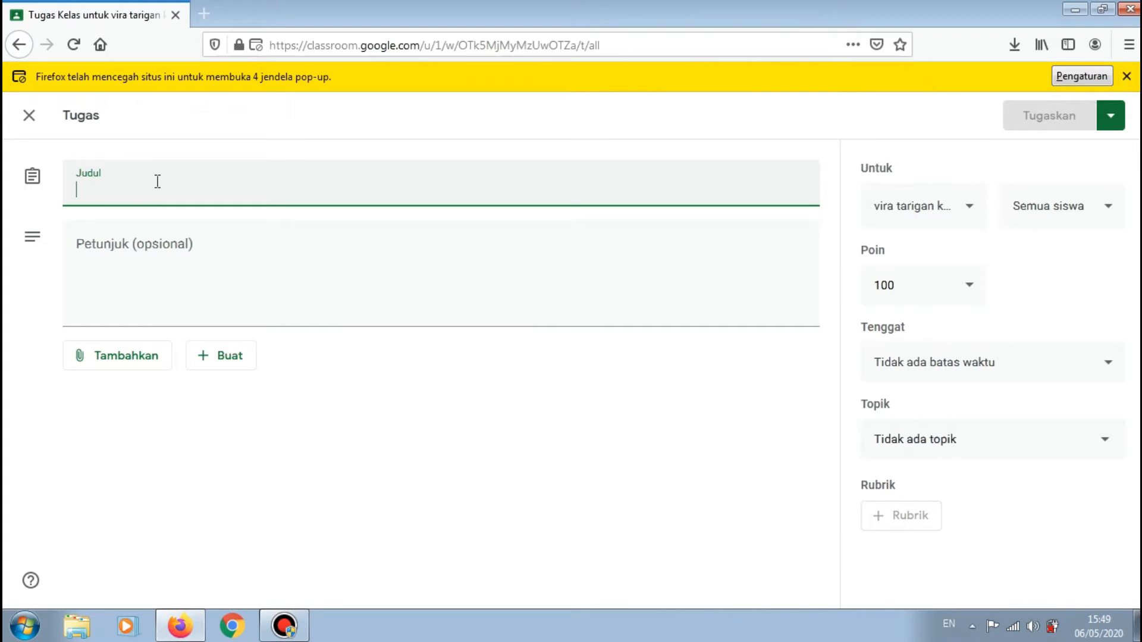
Title the assignment "Tugas Hardware atau perangkat keras"
type("Tugas")
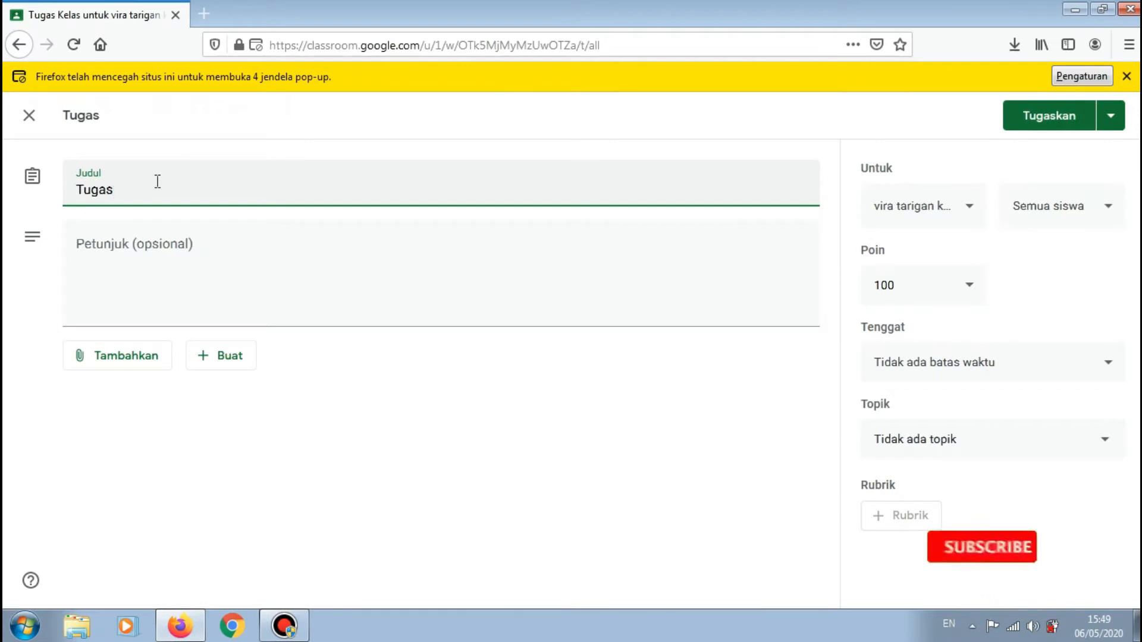
type(" Har")
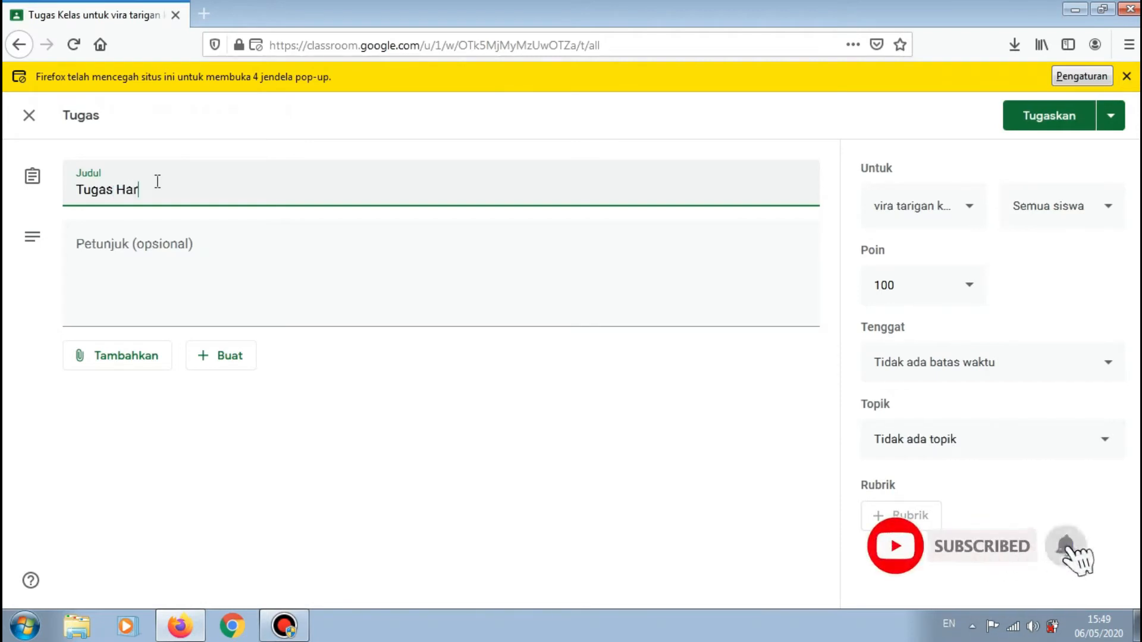
type("dware da")
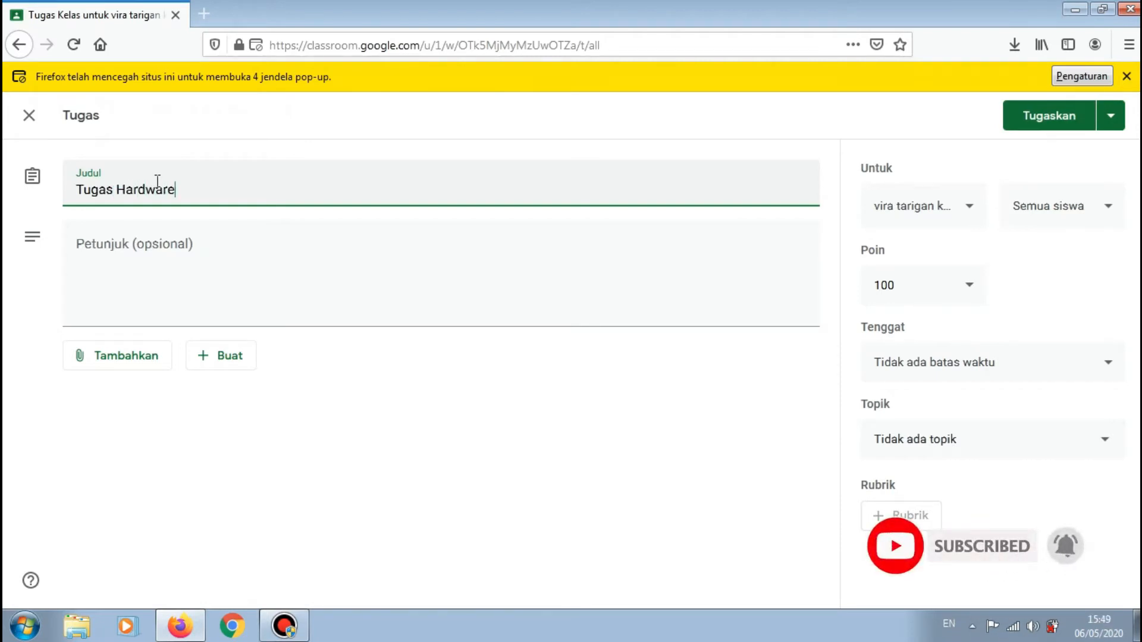
key("BackSpace")
key("BackSpace")
type("atau")
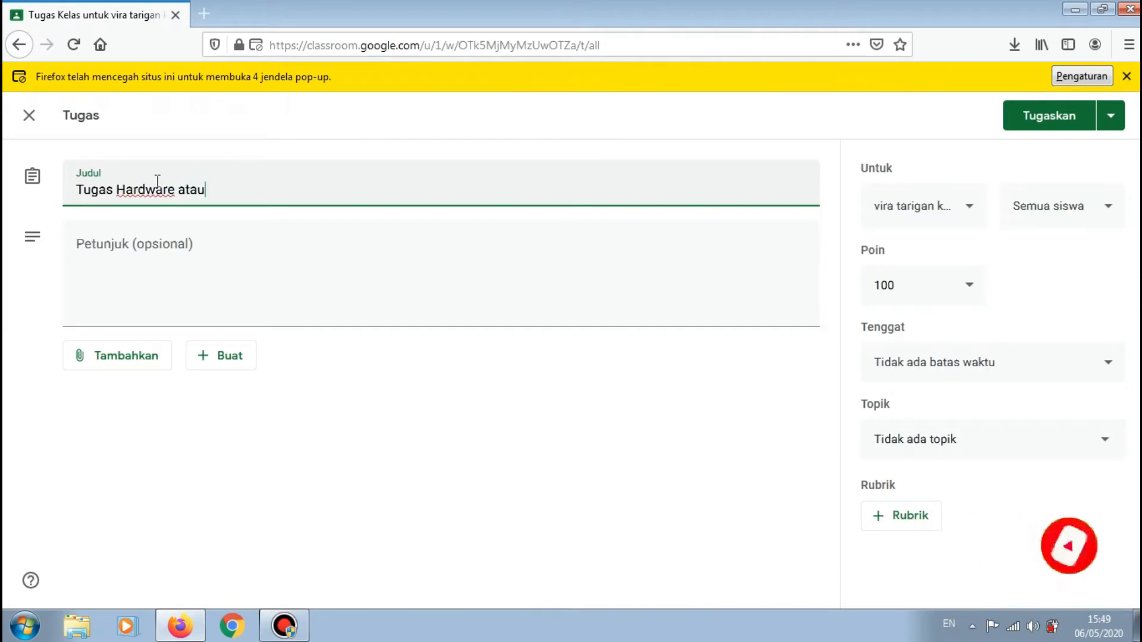
type(" perangkat keras")
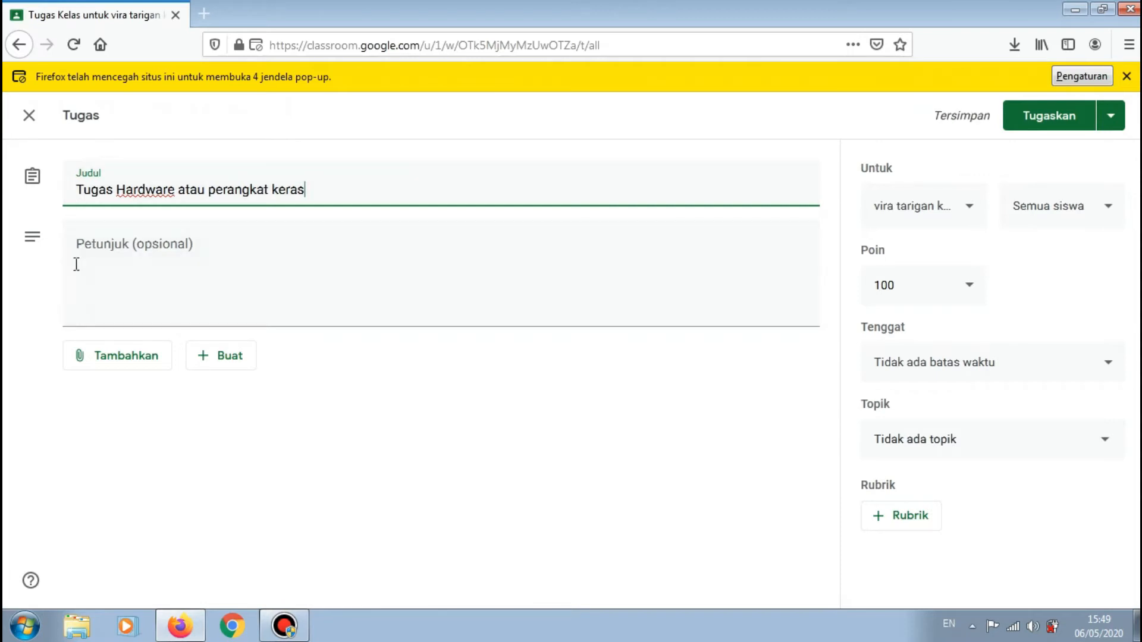
Enter "Kerjakanlah soal hardware tersebut" as the assignment's instructions
left_click(112, 251)
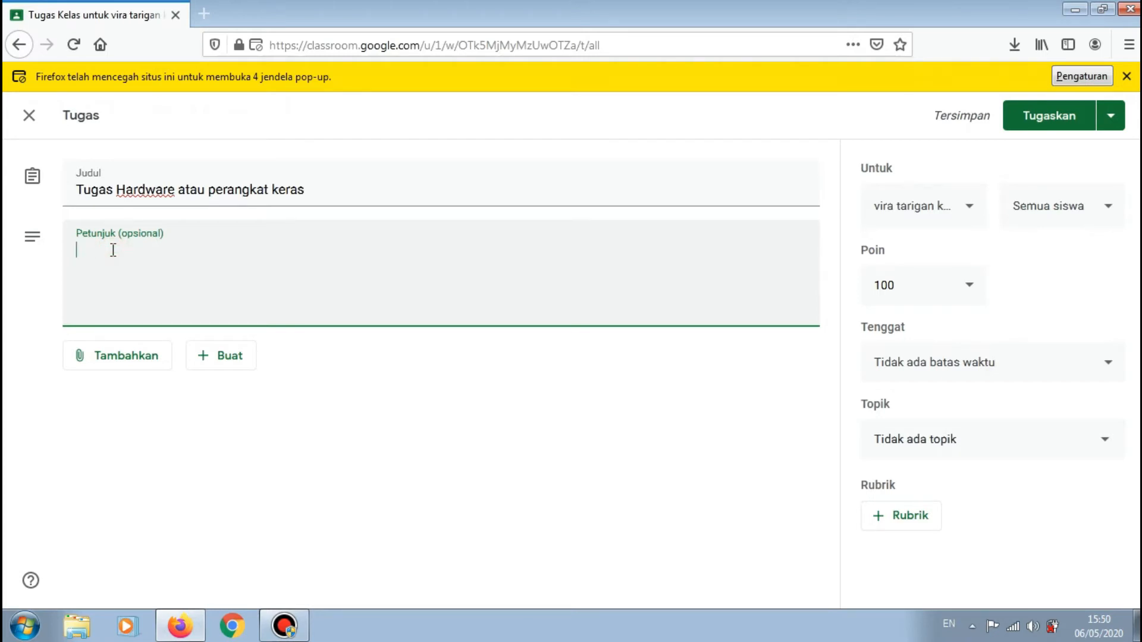
type("Kerjakanlah soal h")
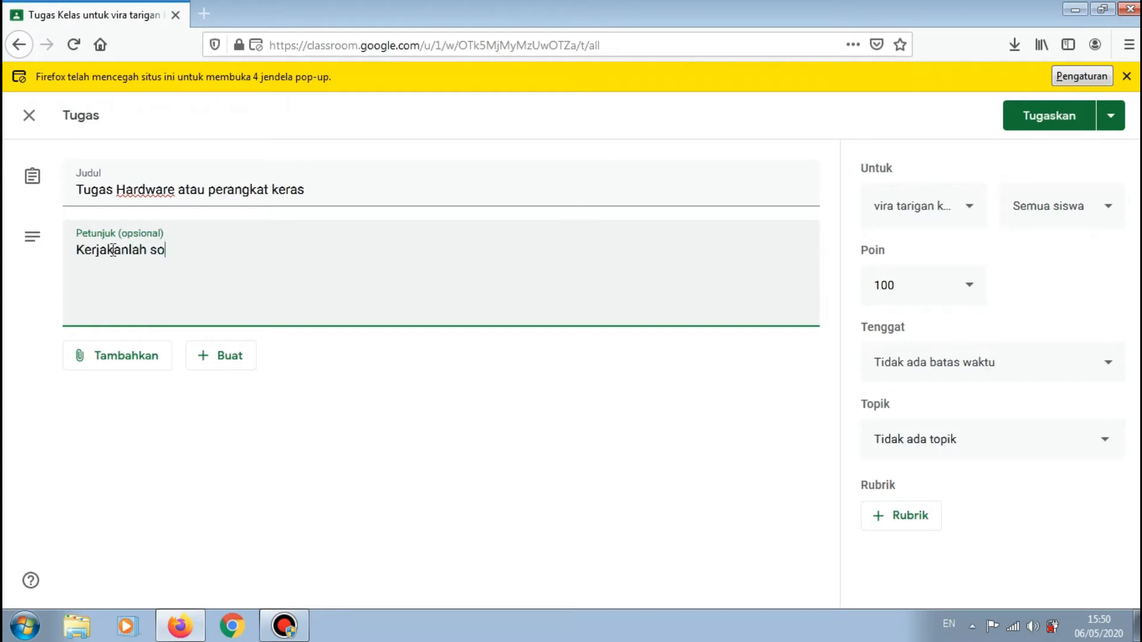
key("BackSpace")
type("hard")
key("BackSpace")
type("wa")
key("BackSpace")
key("BackSpace")
type("dware tersebut")
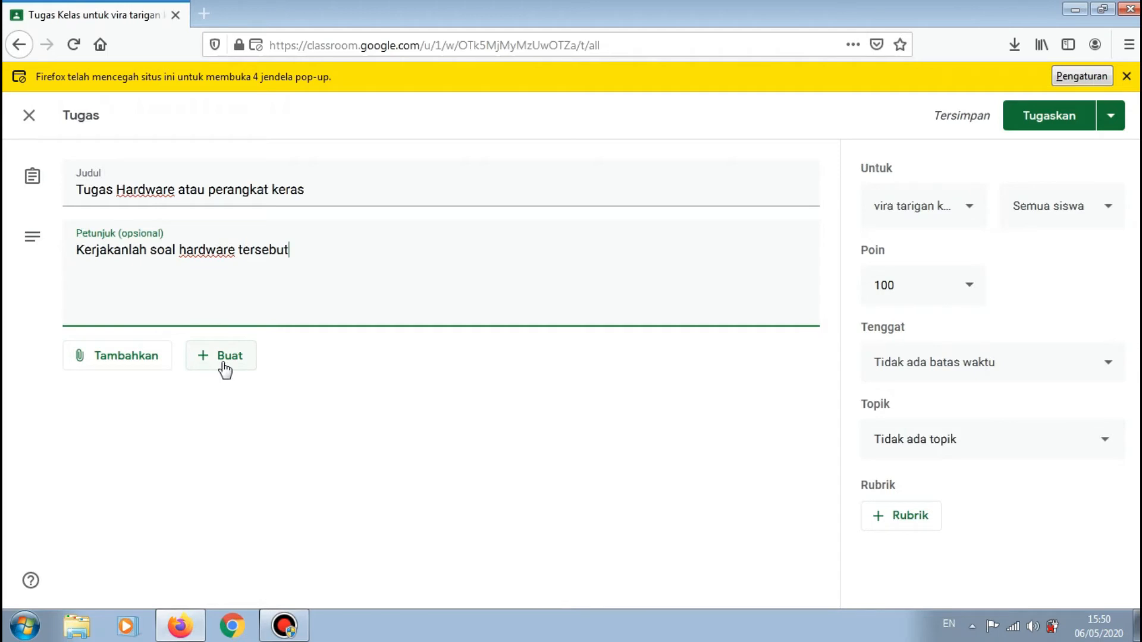
Attach the Word file Tugas Komputer from the AUDIO folder on Data (D:) by uploading it to the assignment
left_click(125, 363)
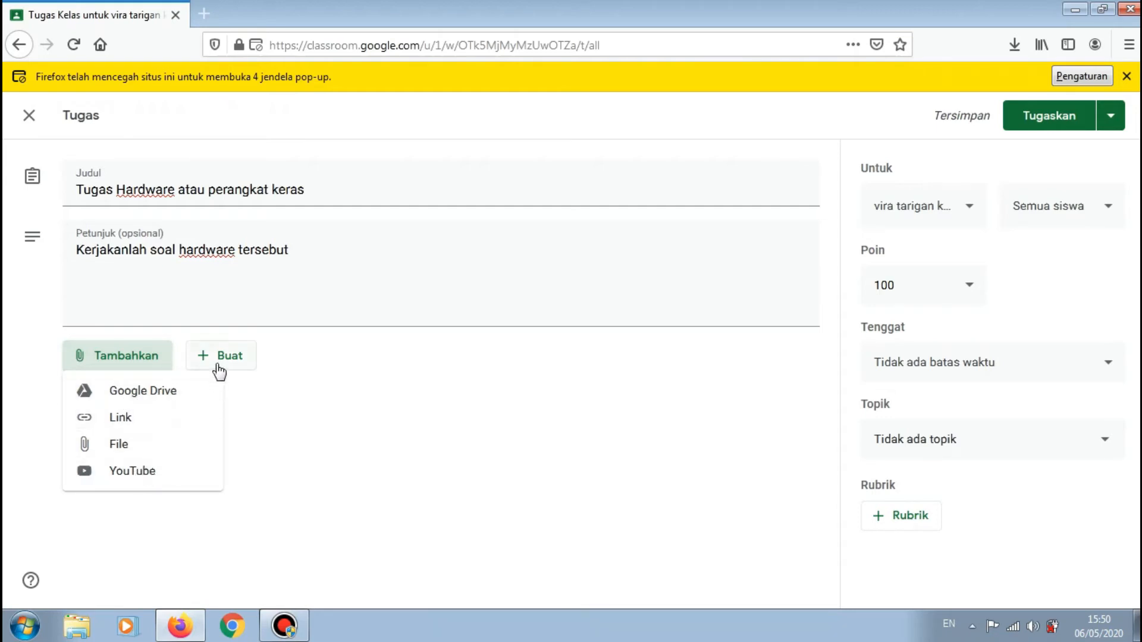
left_click(119, 447)
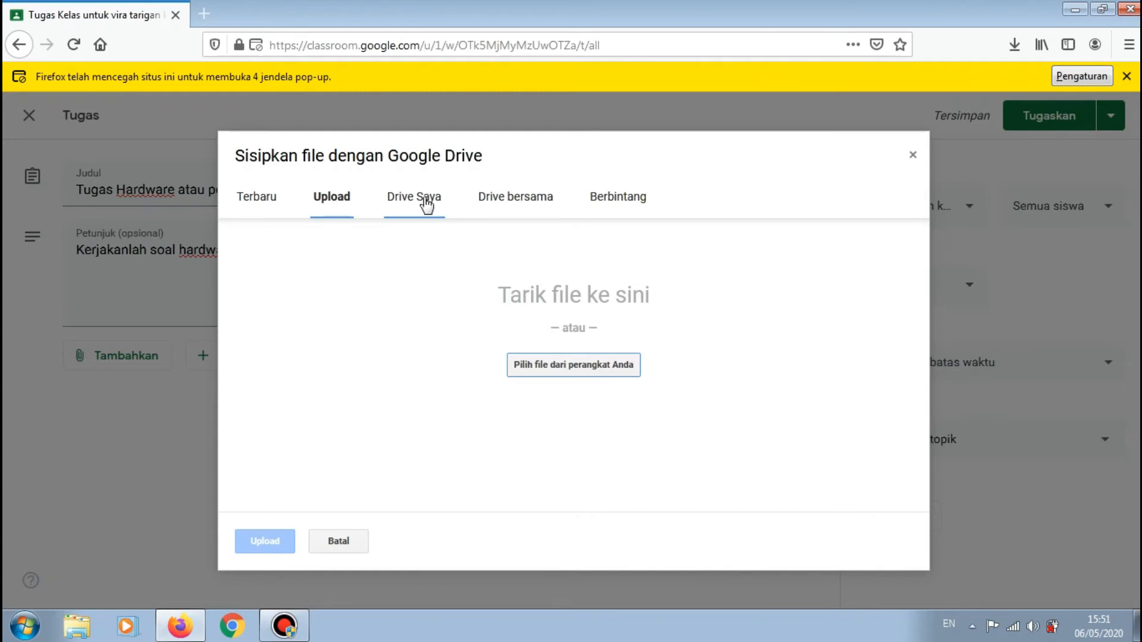
left_click(558, 373)
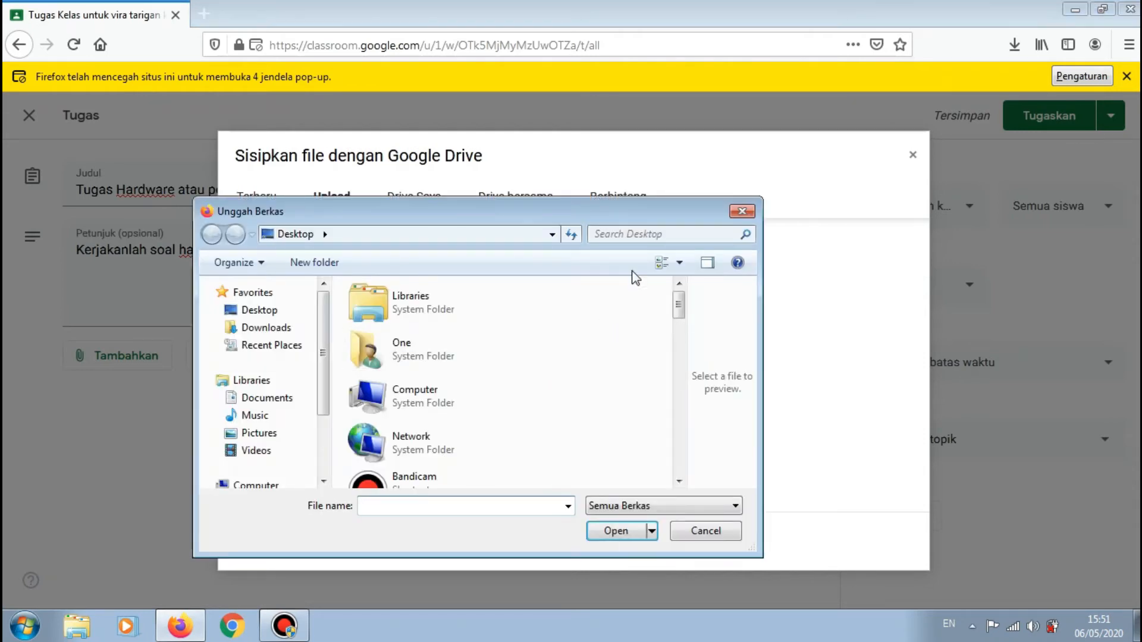
left_click_drag(527, 213, 570, 160)
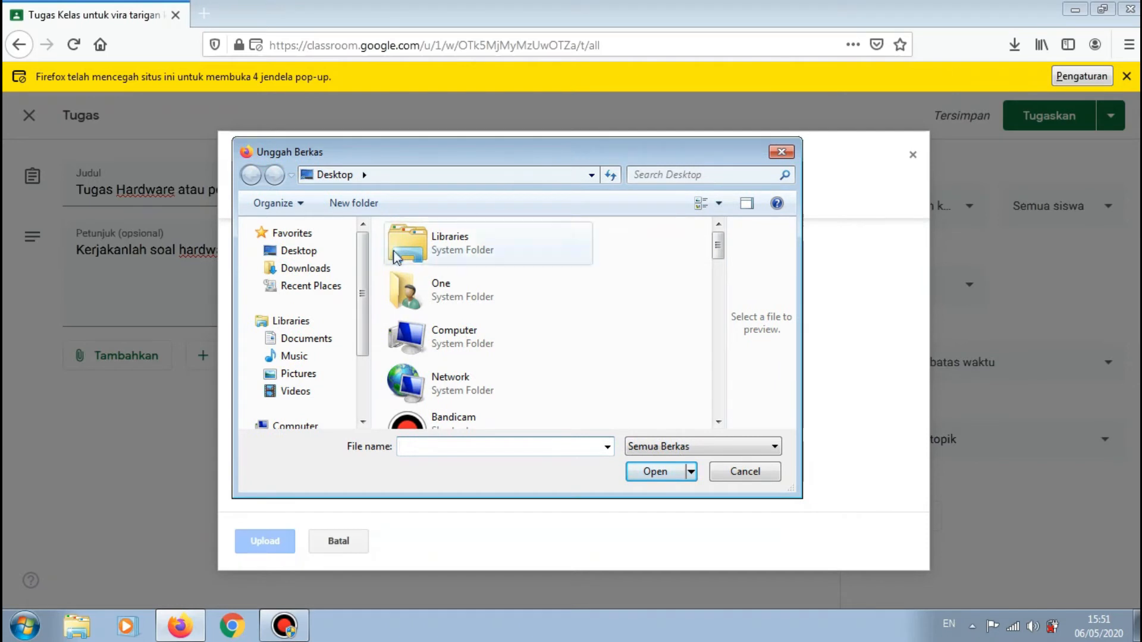
scroll(362, 291, "down", 2)
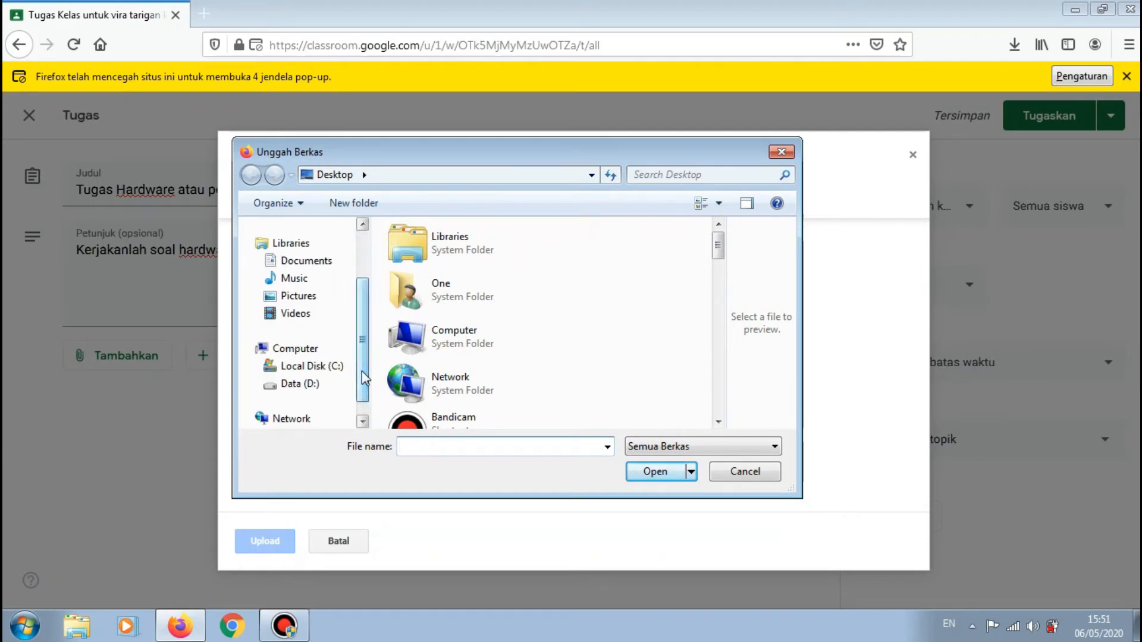
left_click(330, 385)
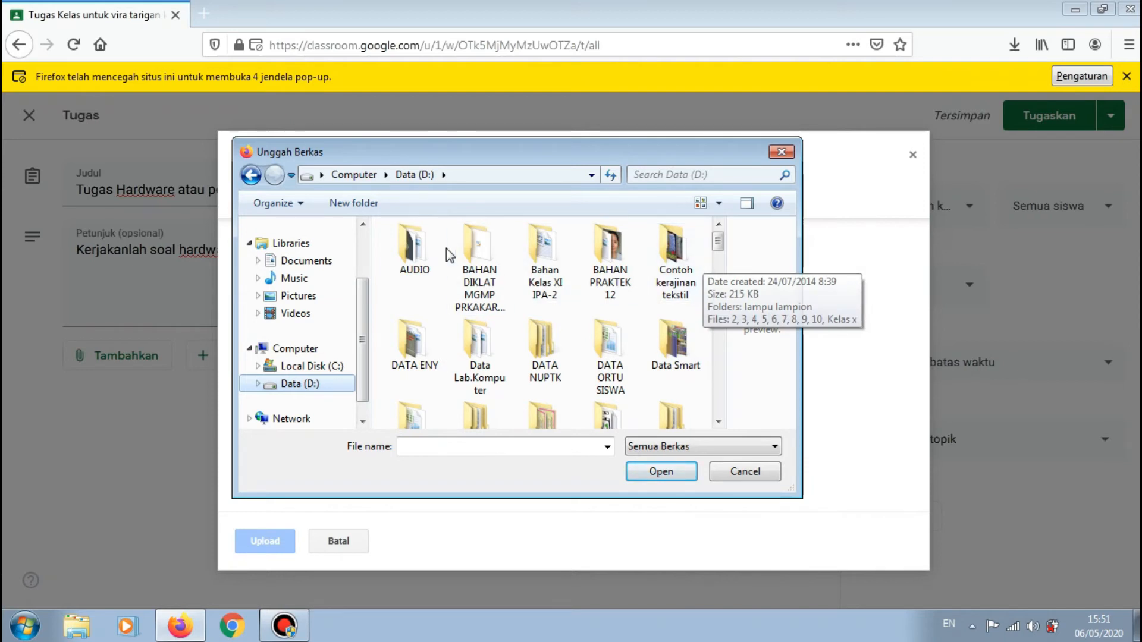
double_click(415, 249)
left_click_drag(712, 288, 721, 394)
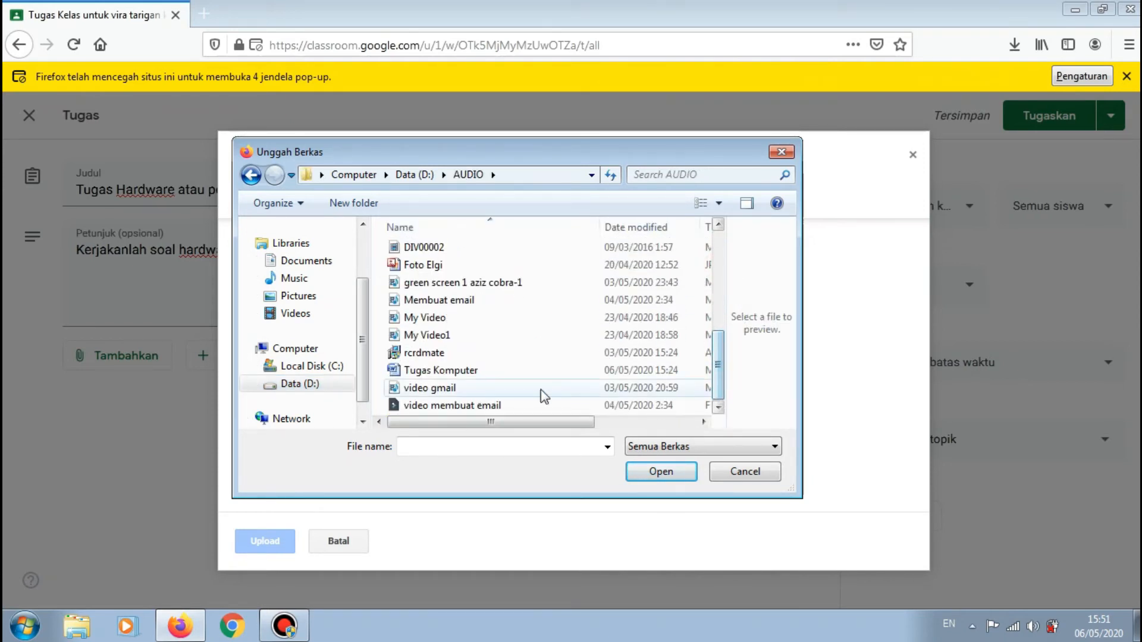
left_click(449, 369)
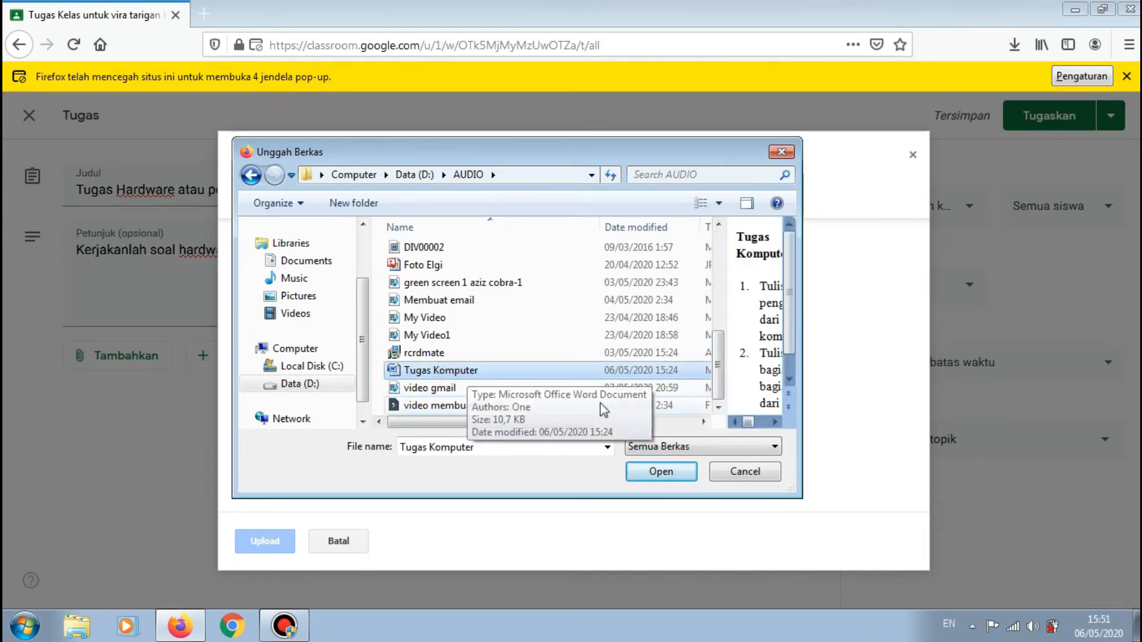
left_click(659, 472)
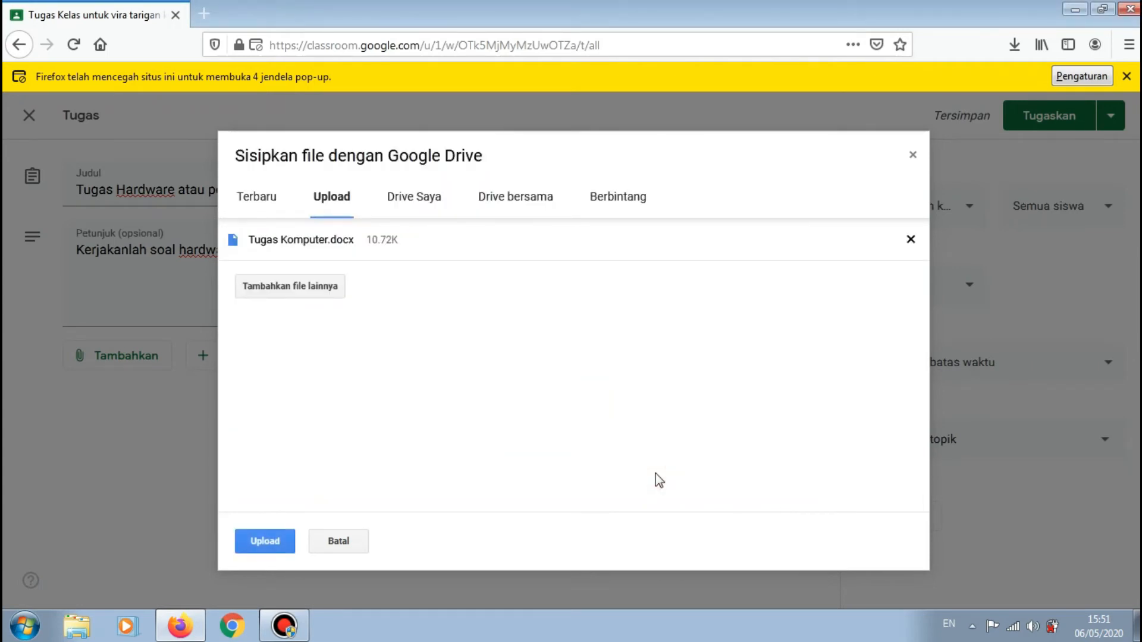
left_click(274, 549)
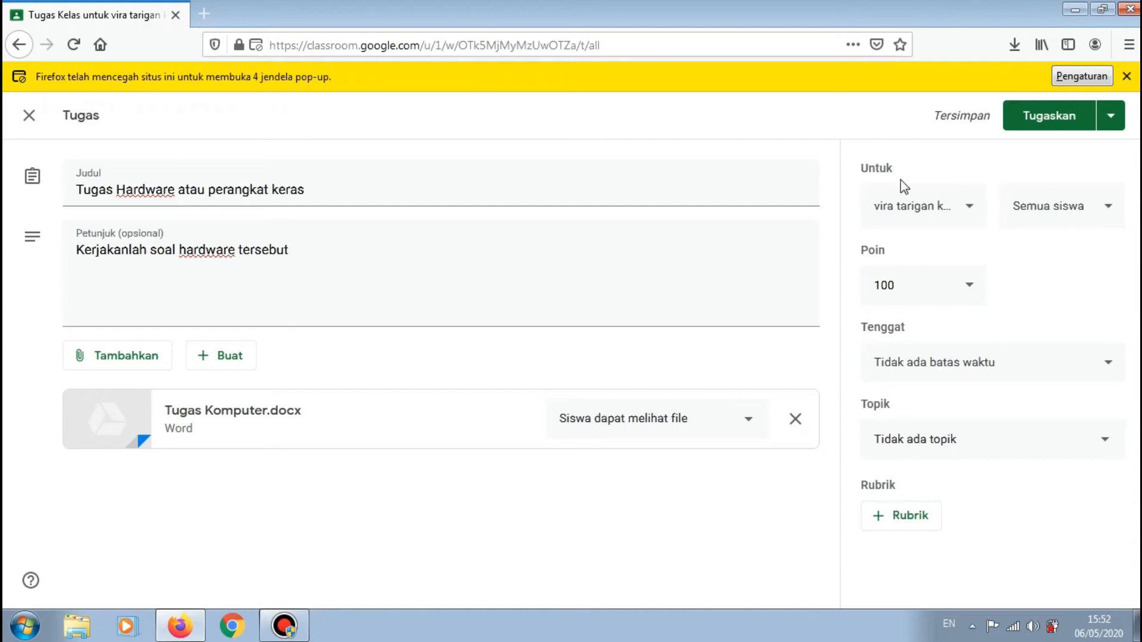
Deselect all students as recipients of the assignment and select all students (Semua siswa) again
left_click(1109, 211)
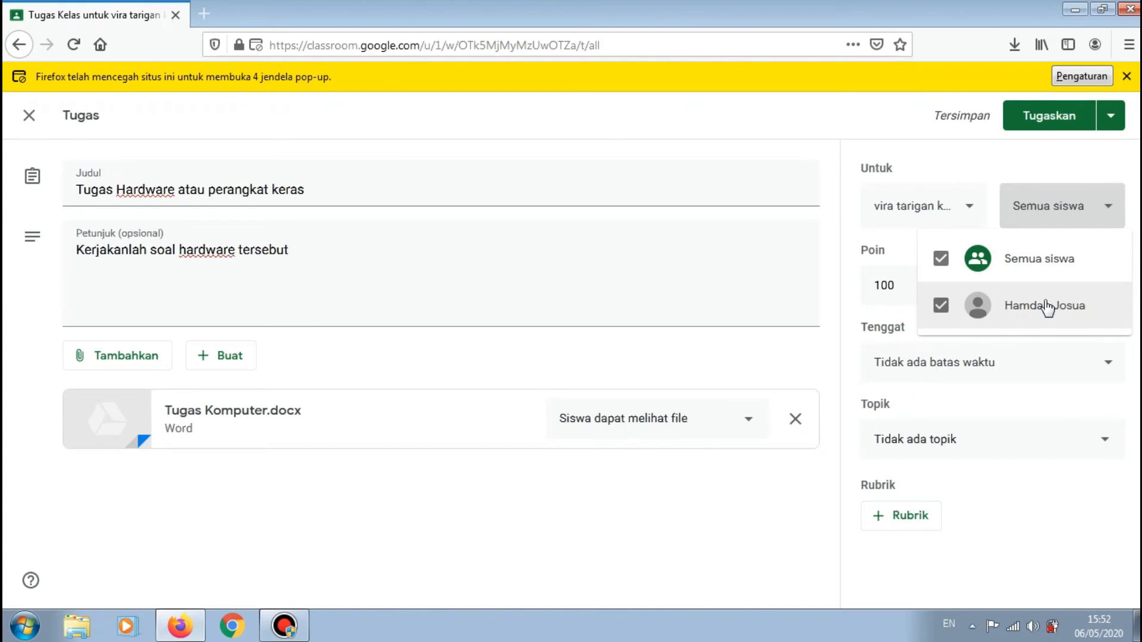
left_click(1057, 272)
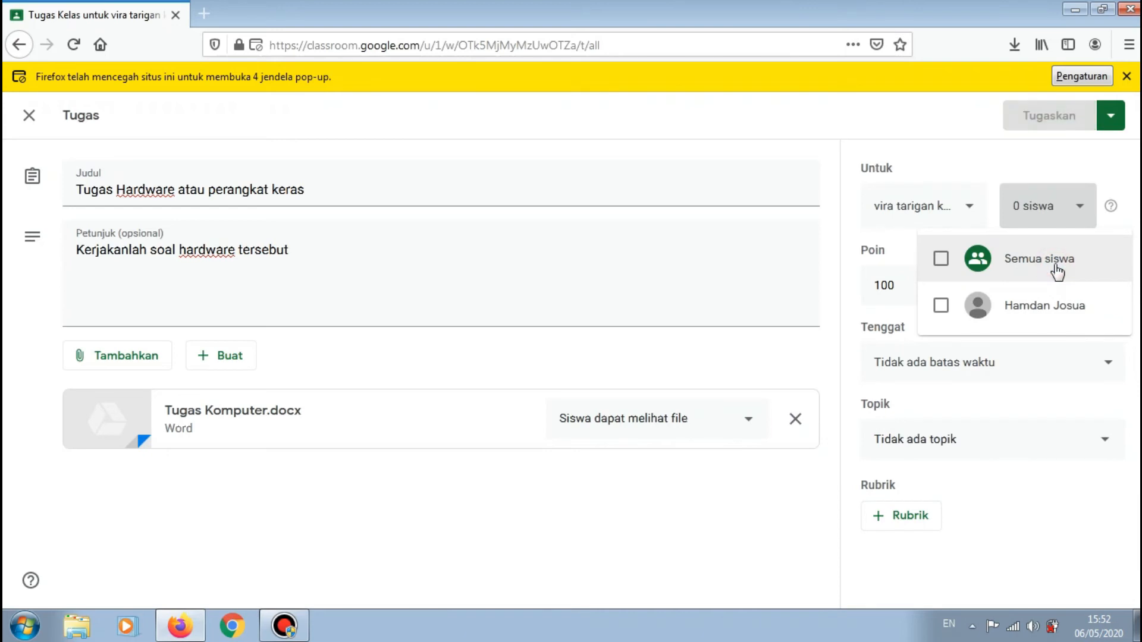
left_click(1077, 214)
left_click(1081, 215)
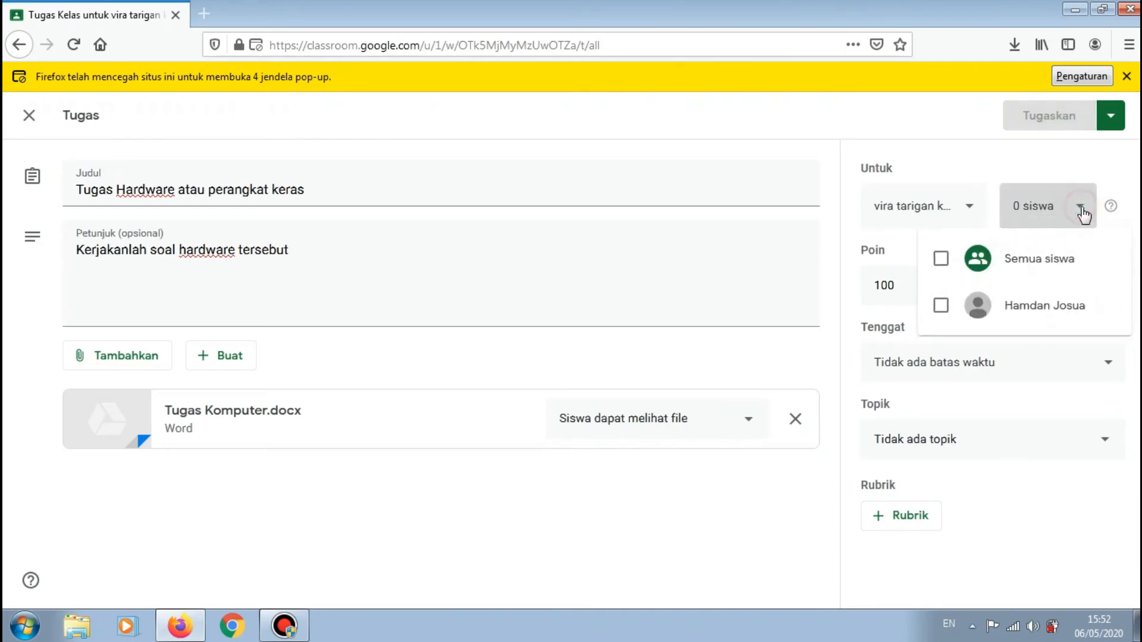
left_click(941, 259)
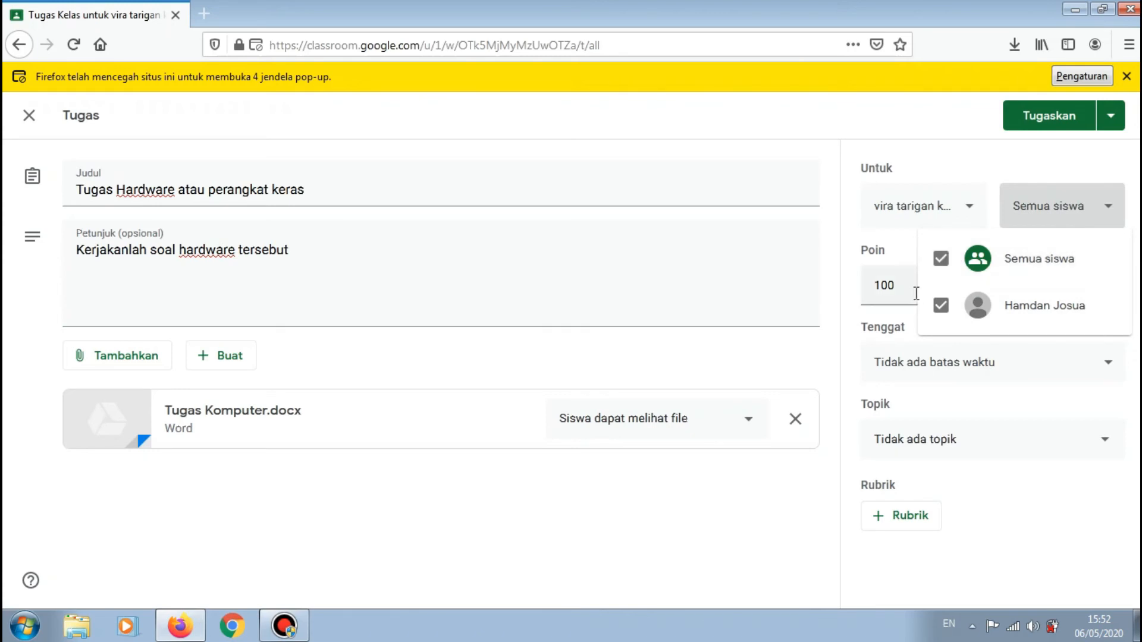
left_click(969, 159)
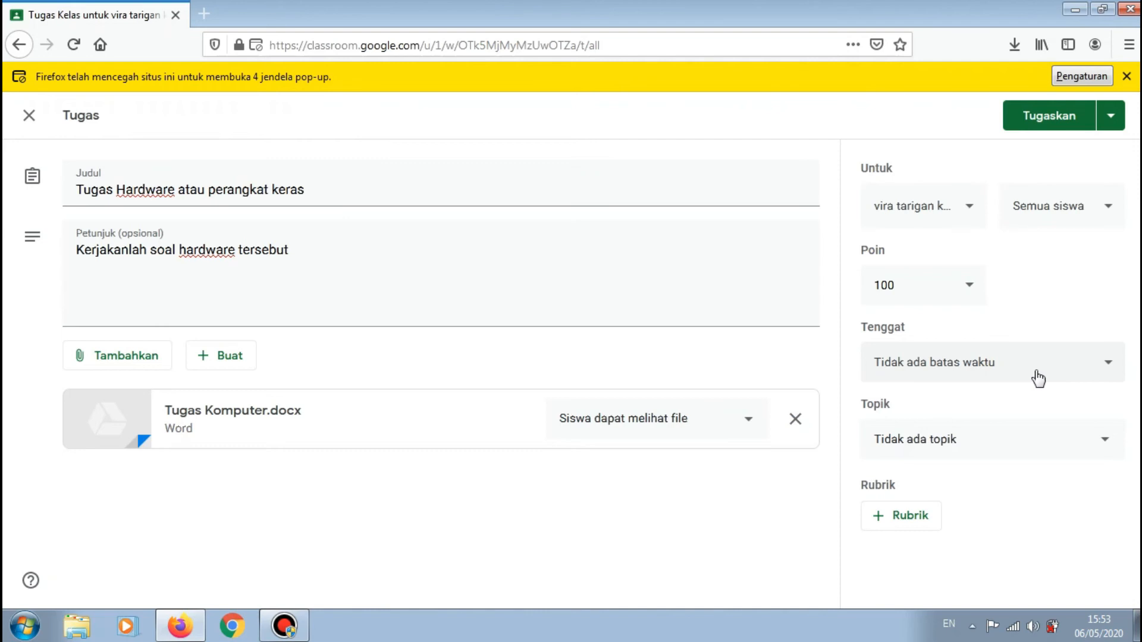
Set the assignment's deadline to 8 Mei 2020 at 23.59
left_click(1108, 369)
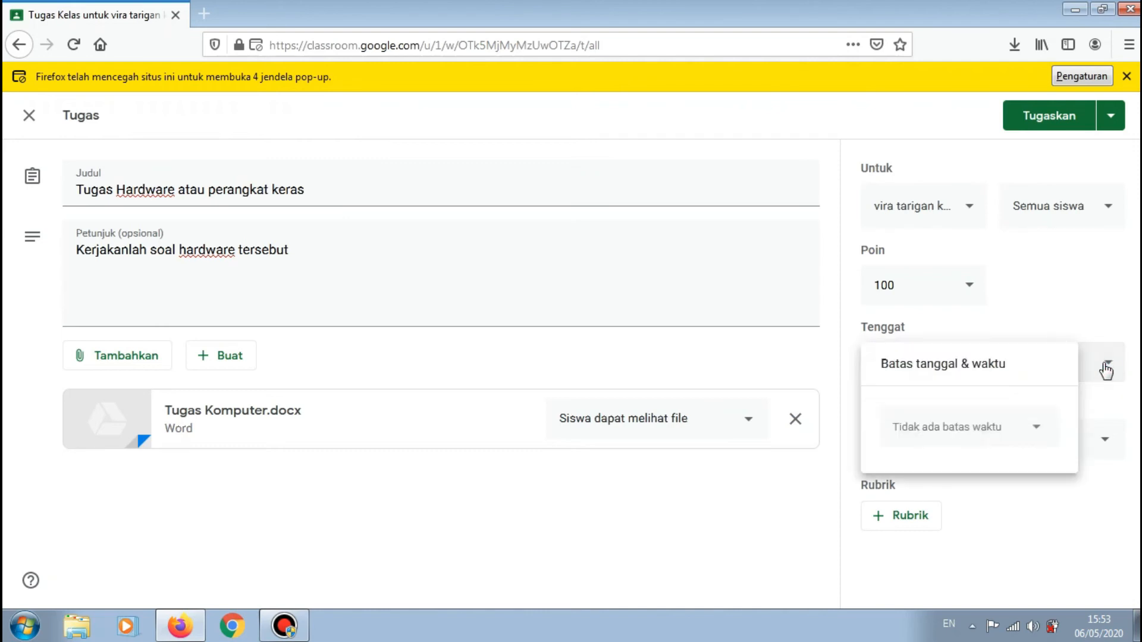
left_click(1038, 437)
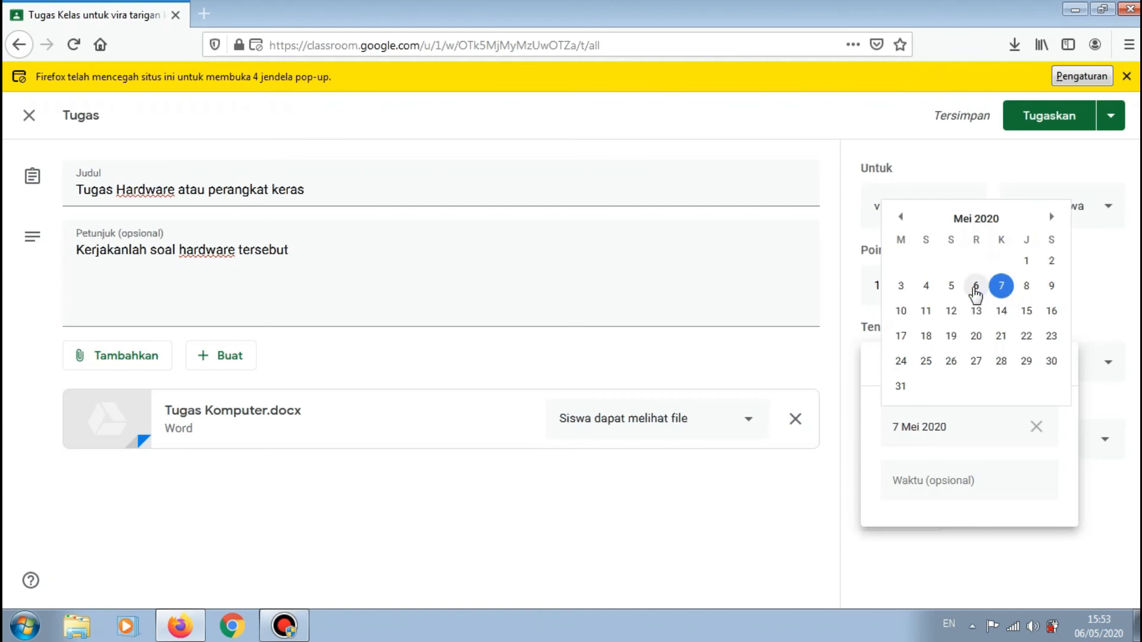
left_click(1028, 286)
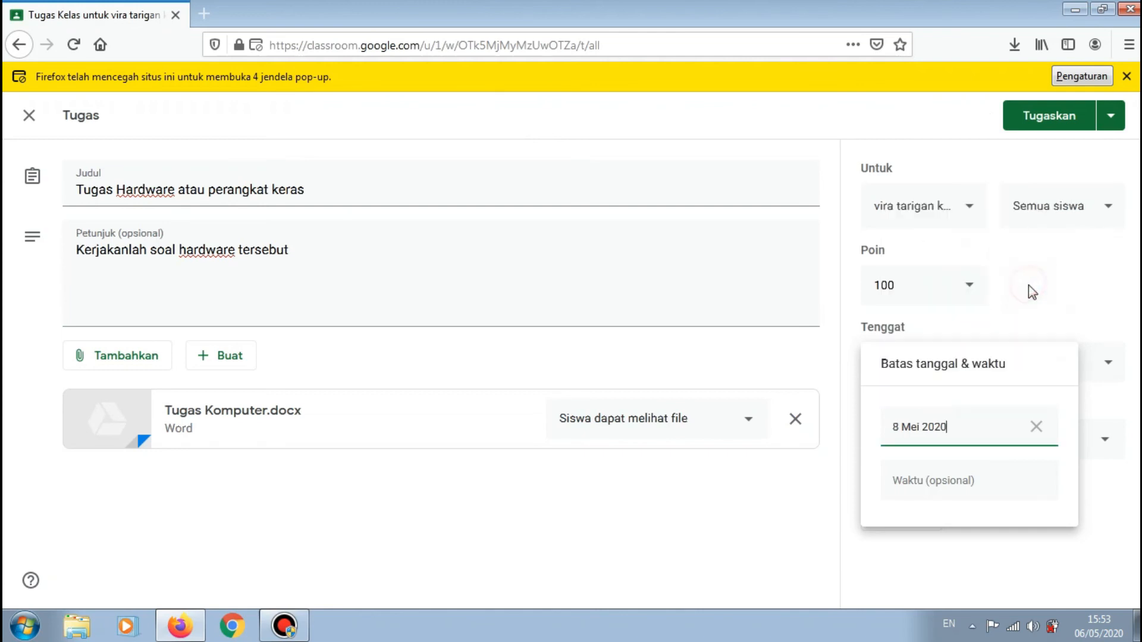
left_click(972, 478)
left_click(976, 433)
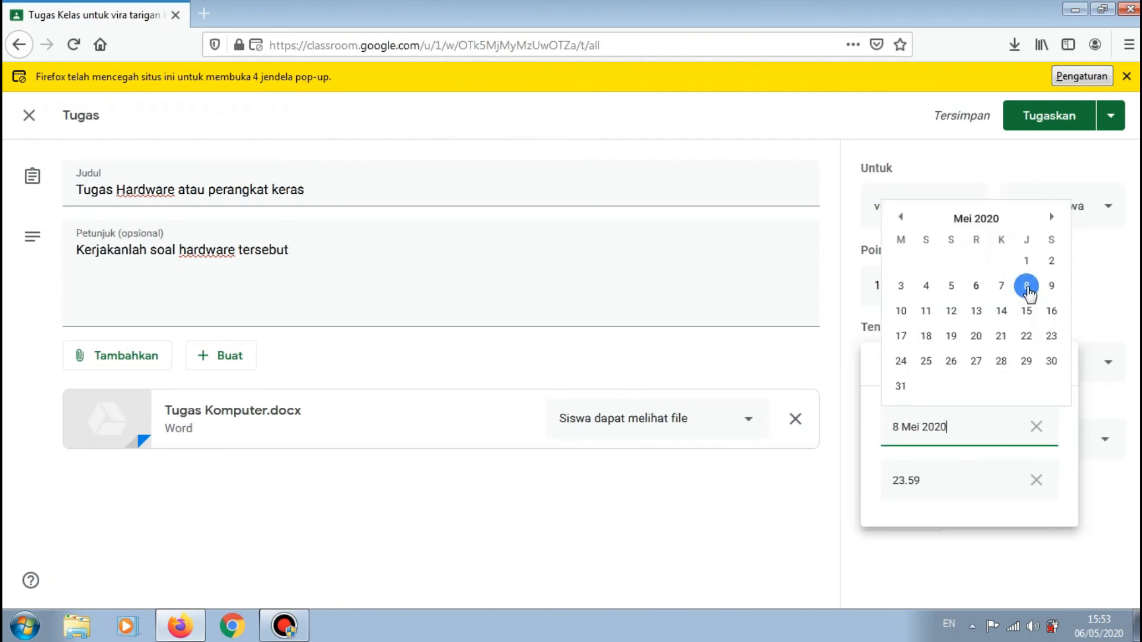
left_click(831, 486)
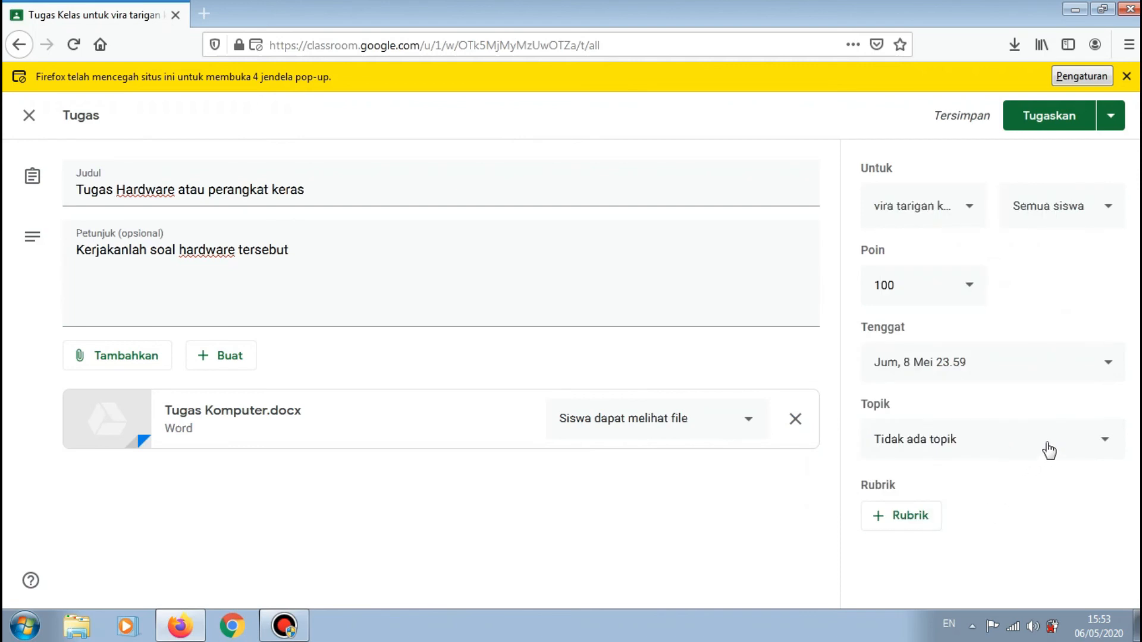
Create a new topic named "Tugas 1" for the hardware assignment
left_click(1107, 439)
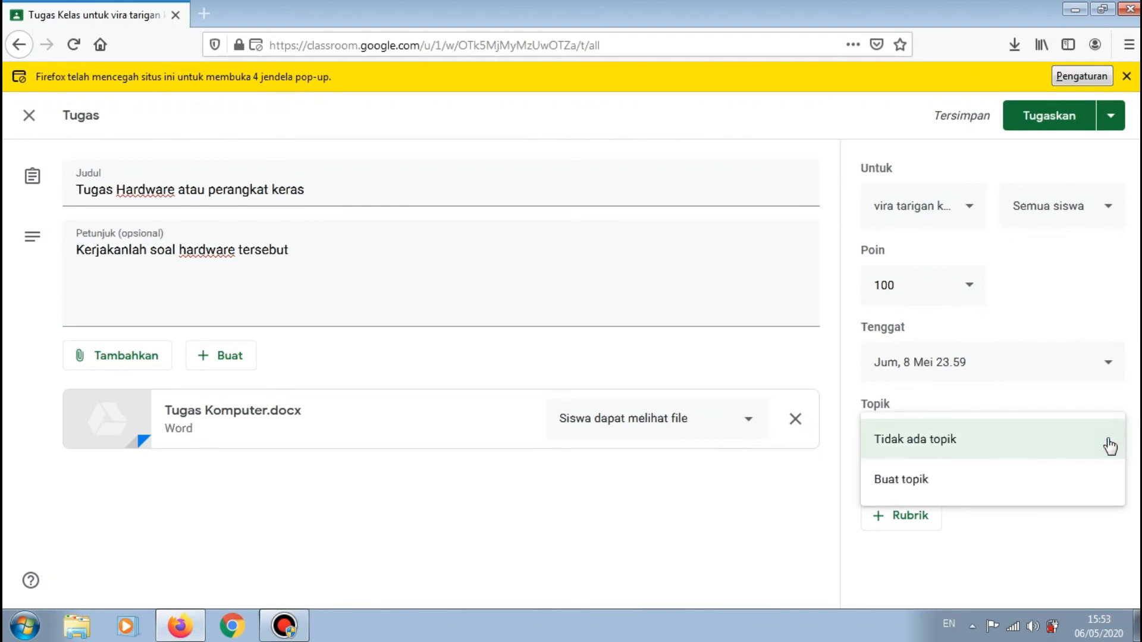
left_click(914, 479)
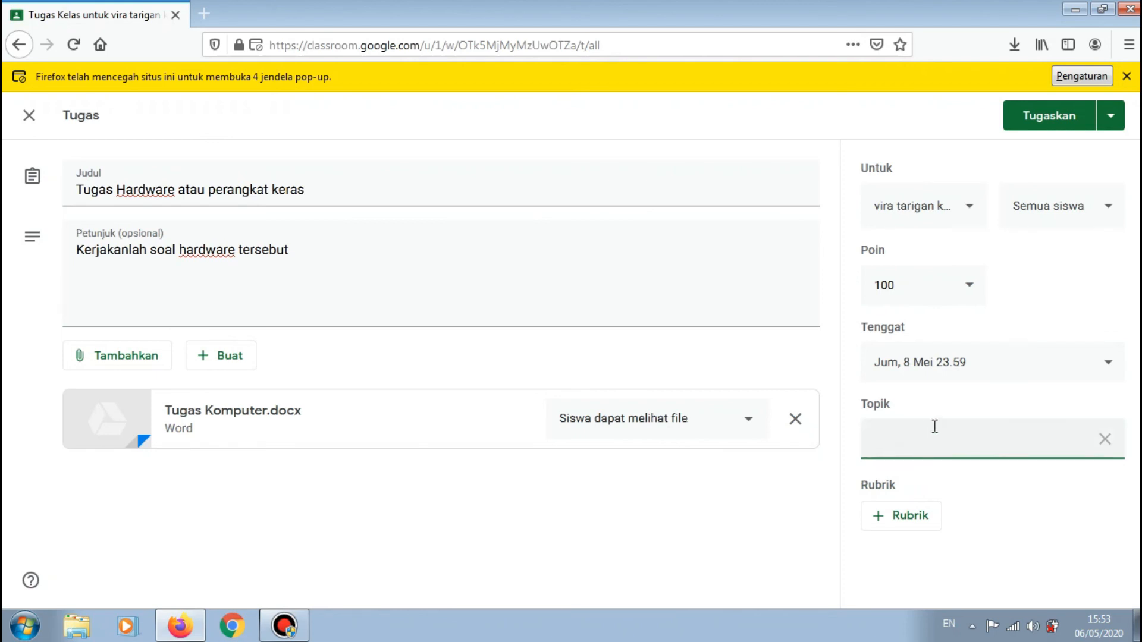
type("Tugas 12")
key("BackSpace")
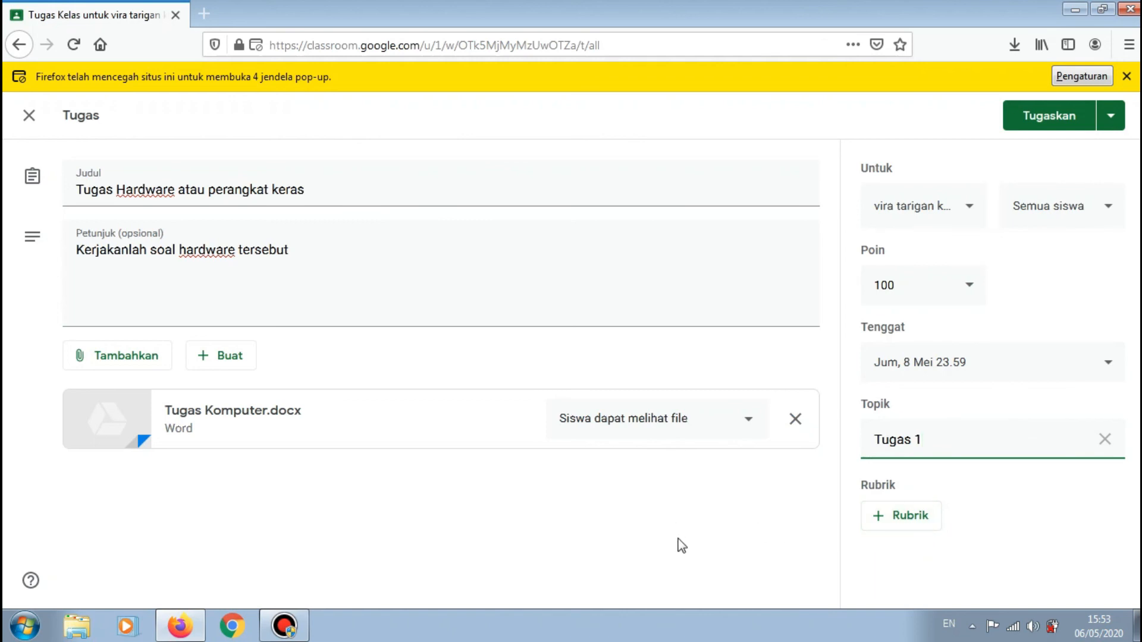
Assign the hardware assignment to the class and dismiss the tip about rearranging classwork
left_click(1053, 122)
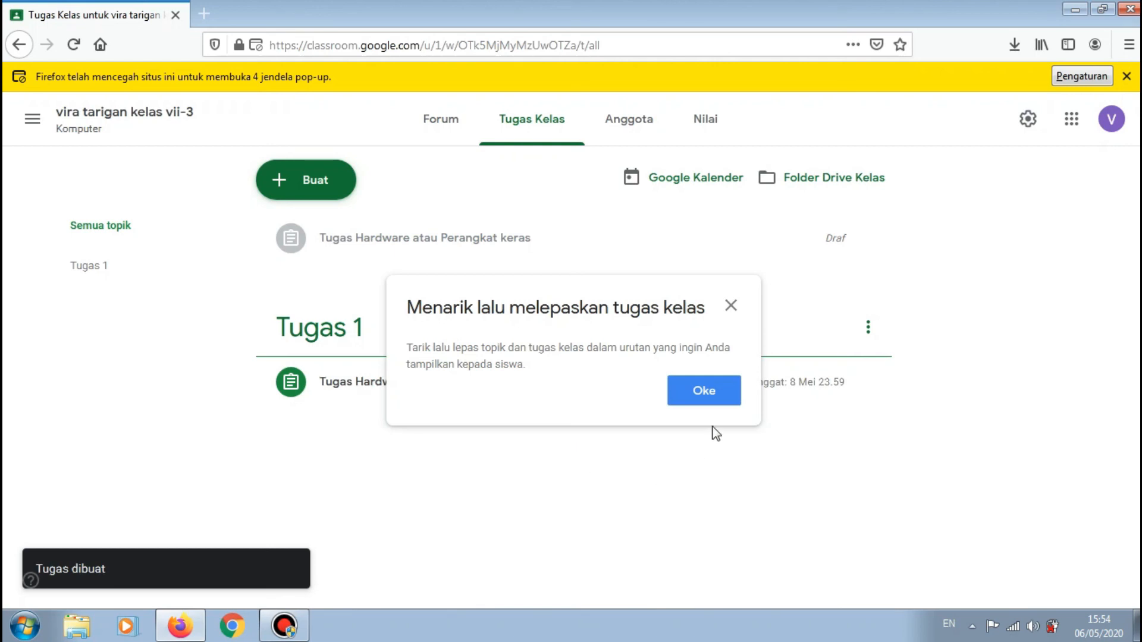
left_click(732, 304)
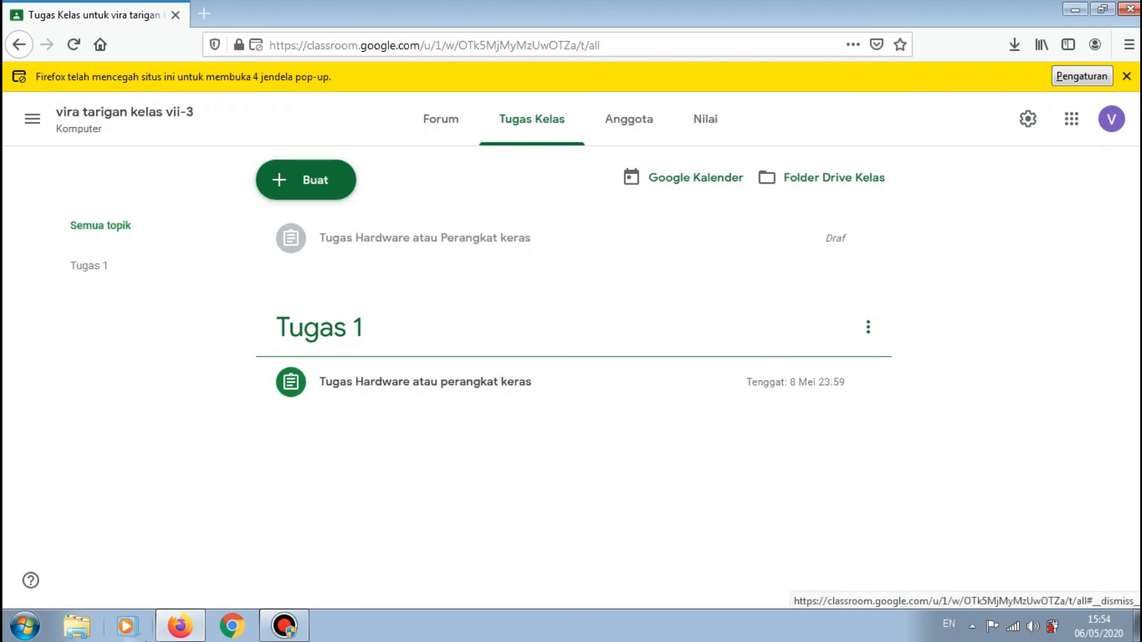
left_click(284, 626)
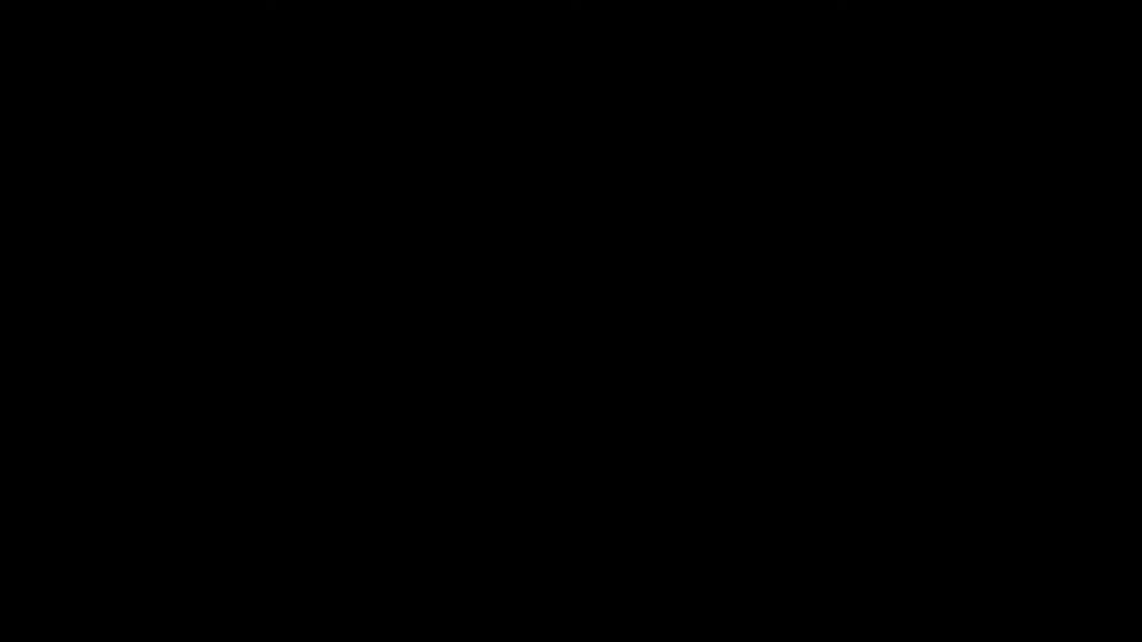